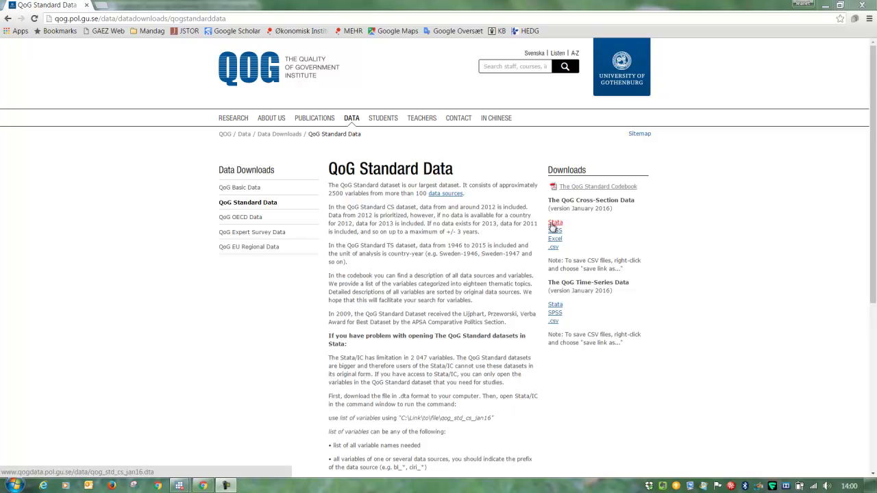
- Switch from the Chrome QoG download page to Stata, which has qog.dta loaded
key(alt+Tab)
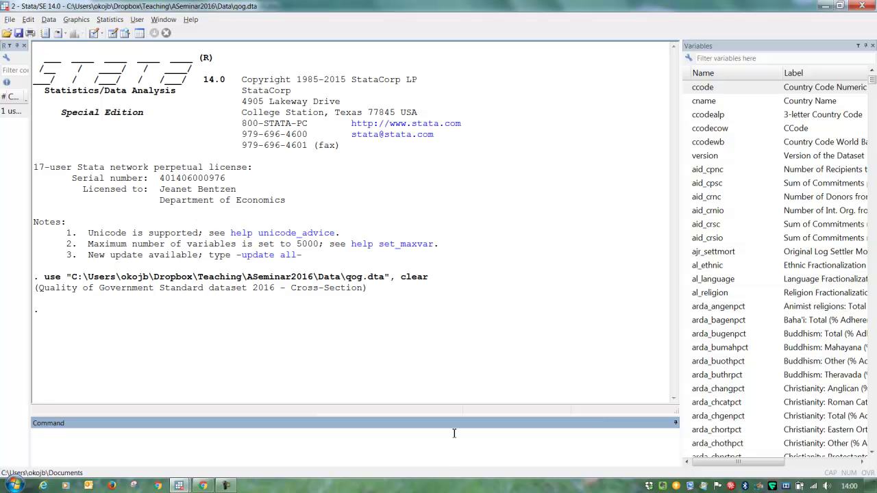
- Discard the partial reg entry and run order *gdp* to put all GDP variables first
text(reg)
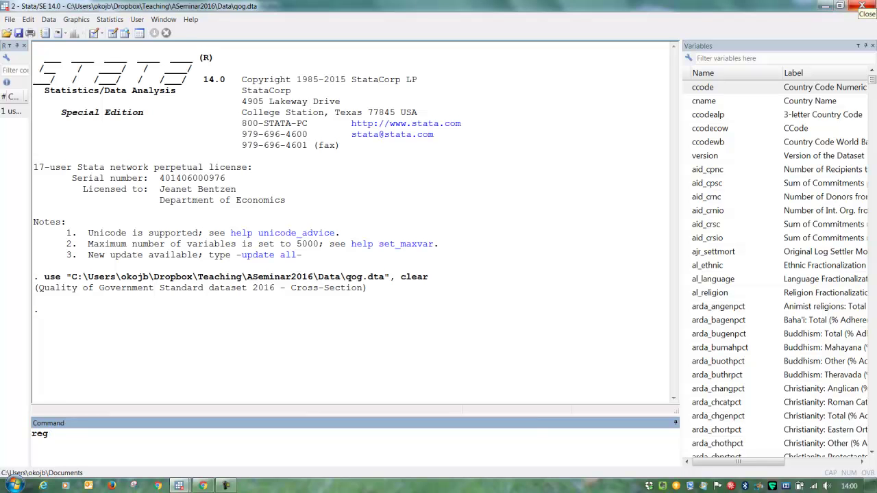
key(Escape)
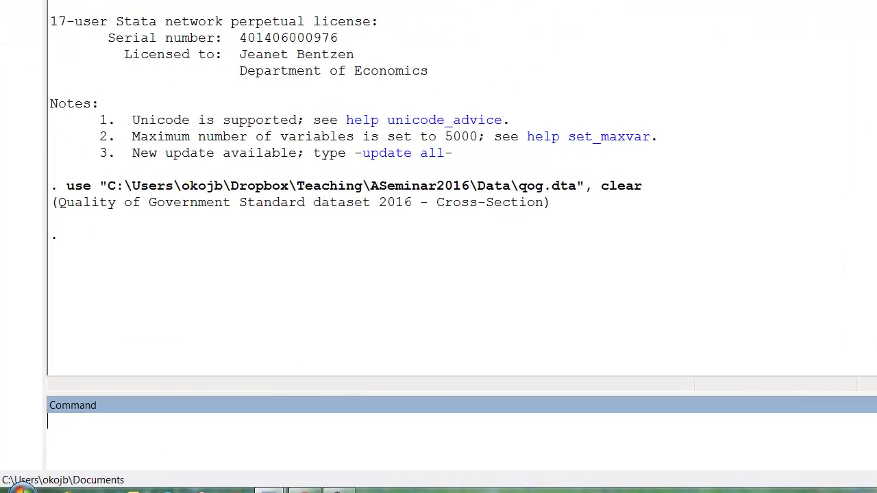
text(order *gdp*)
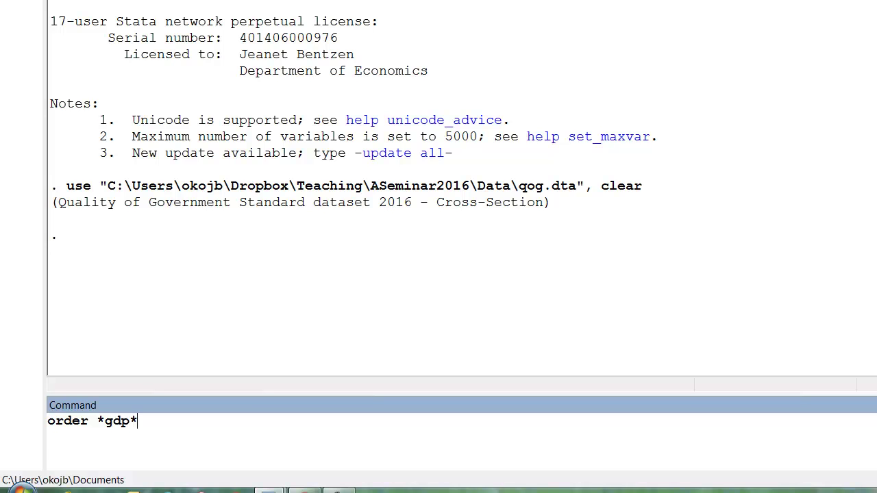
key(Return)
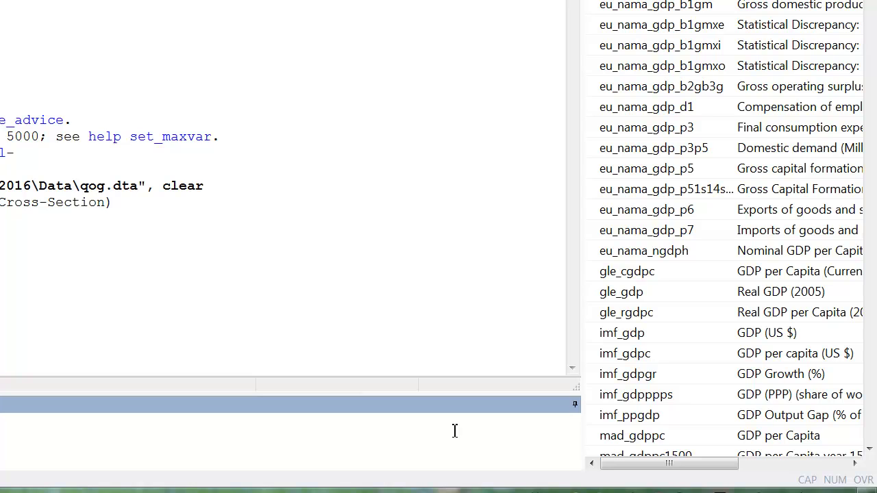
text(reg)
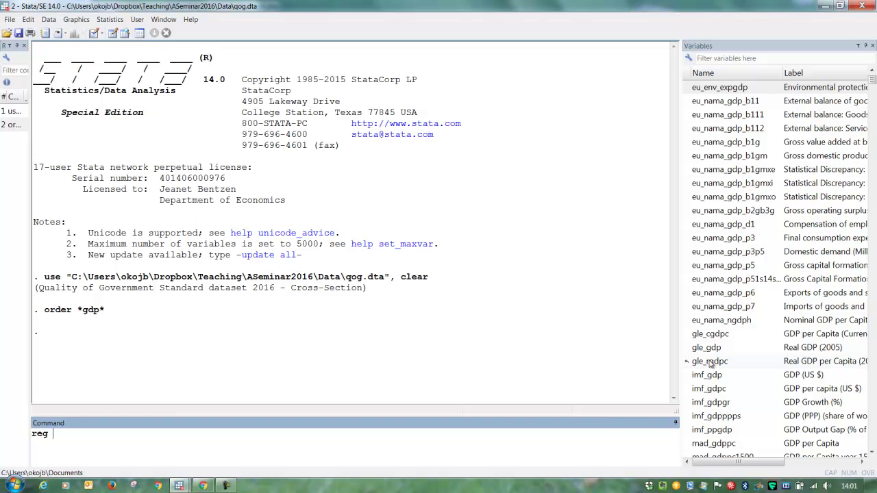
- Regress gle_rgdpc on hf_prights with robust errors, giving coefficient 409.26 and R-squared 0.5056
double_click(710, 362)
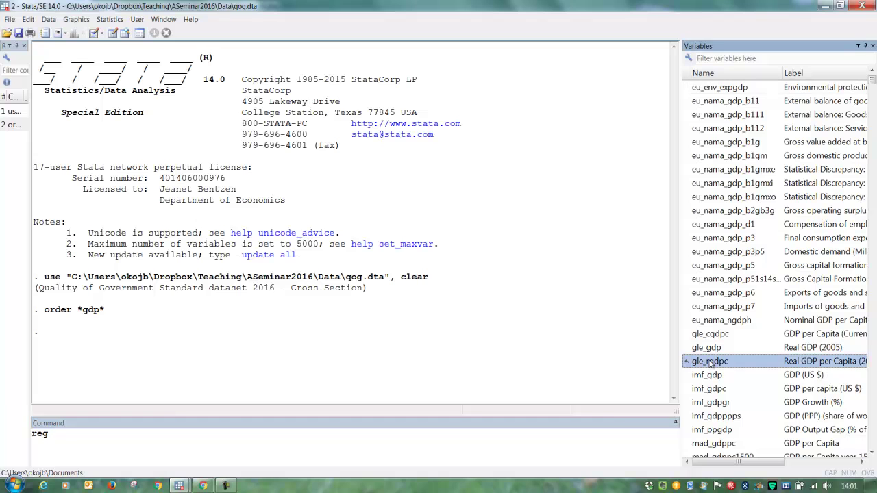
click(628, 435)
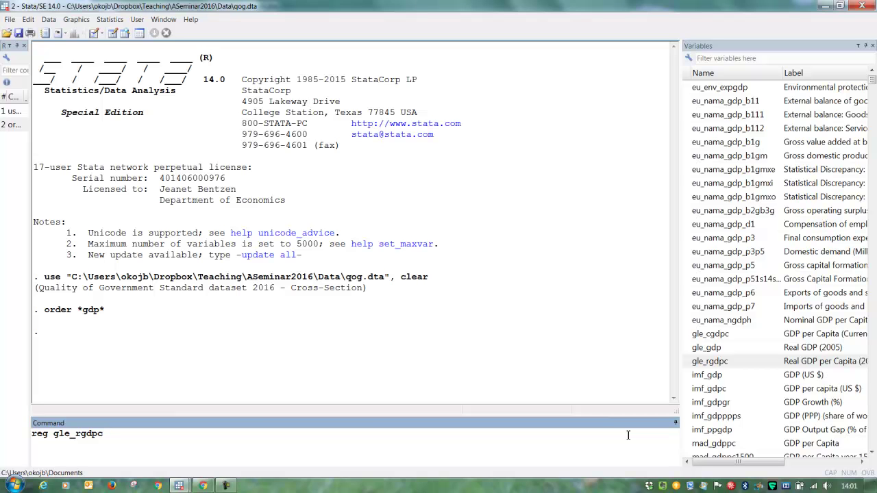
text(hf_prights, r)
key(Return)
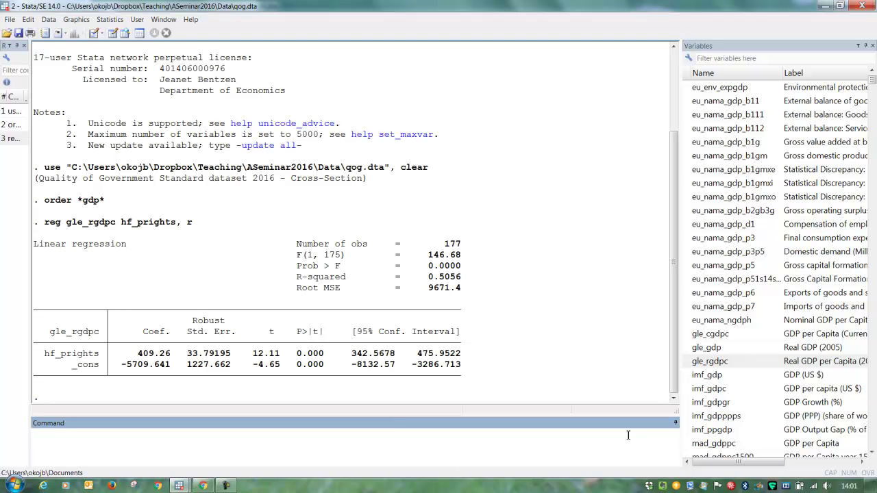
- Export the OLS results with outreg2 using tab.xls, replace
text(outreg2 using tab)
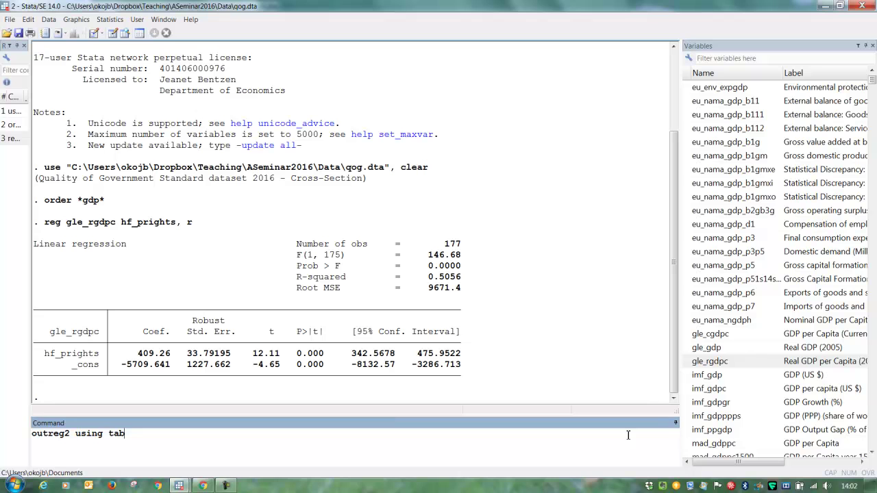
text(.xls, replace)
key(Return)
key(Page_Up)
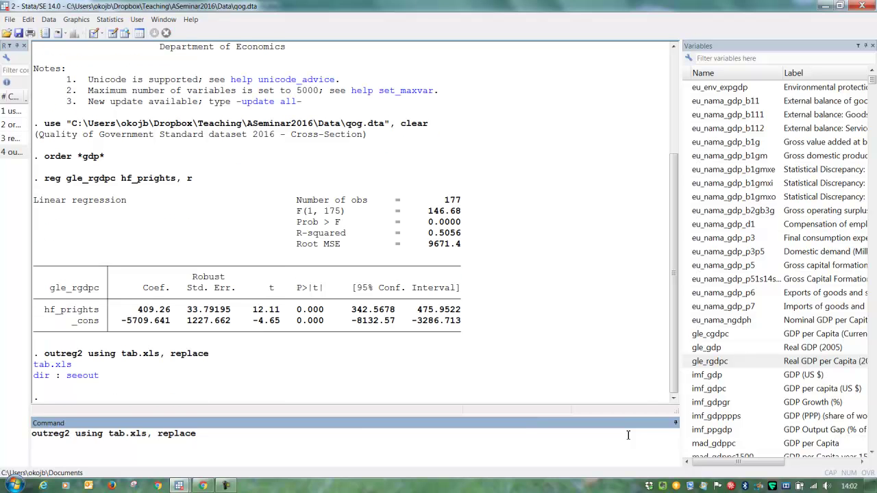
key(Page_Up)
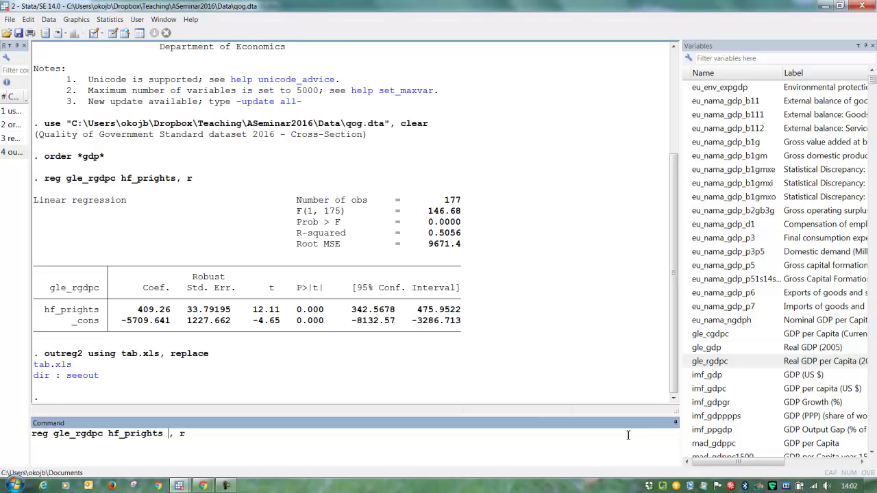
- Rerun the regression with lp_lat_abst added (143 obs, R-squared 0.5642) and append it to tab.xls
text(lp_lat_abst)
key(Return)
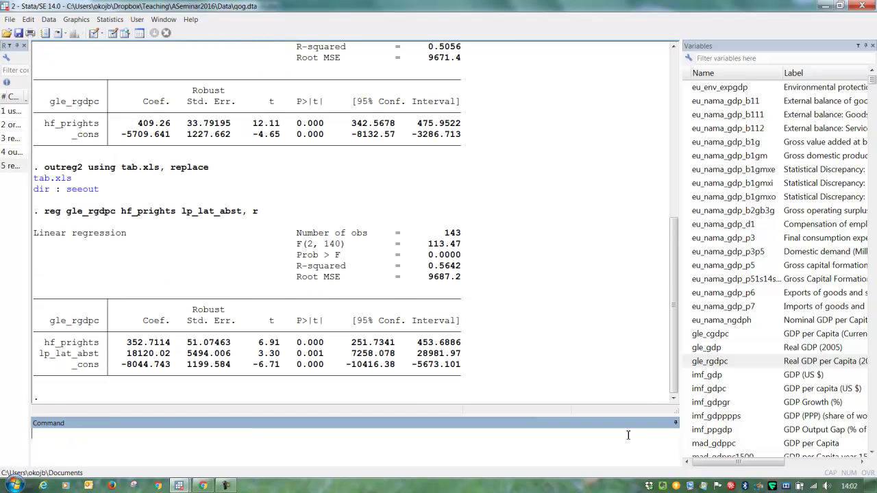
key(Page_Up)
key(Page_Up)
key(BackSpace)
key(BackSpace)
key(BackSpace)
key(BackSpace)
key(BackSpace)
key(BackSpace)
key(BackSpace)
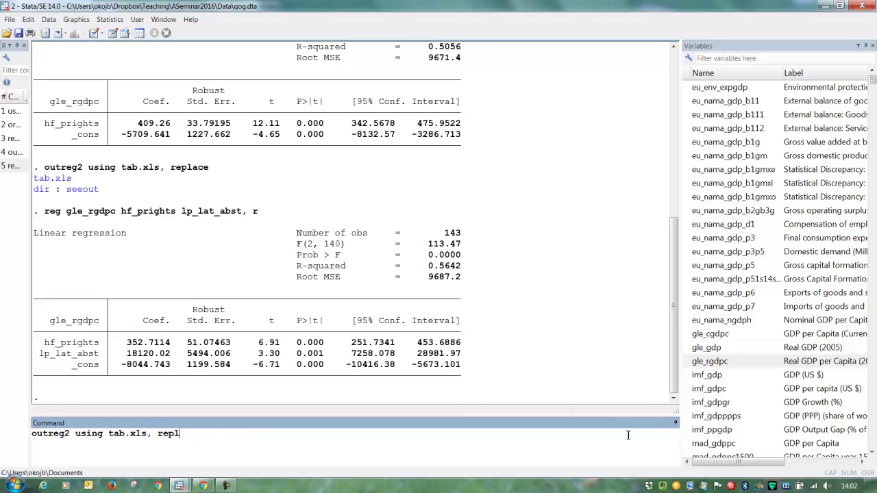
text(append)
key(Return)
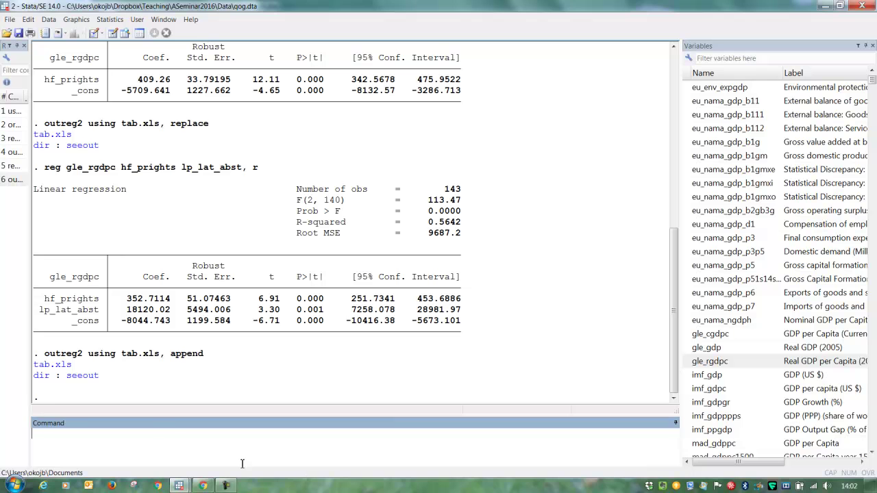
- View tab.xls in Excel, accepting the format warning, then go back to Stata
click(65, 366)
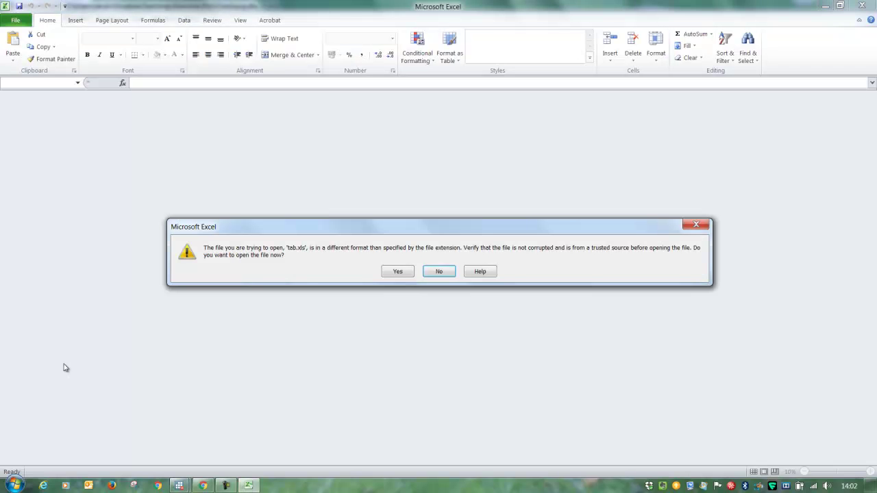
click(398, 271)
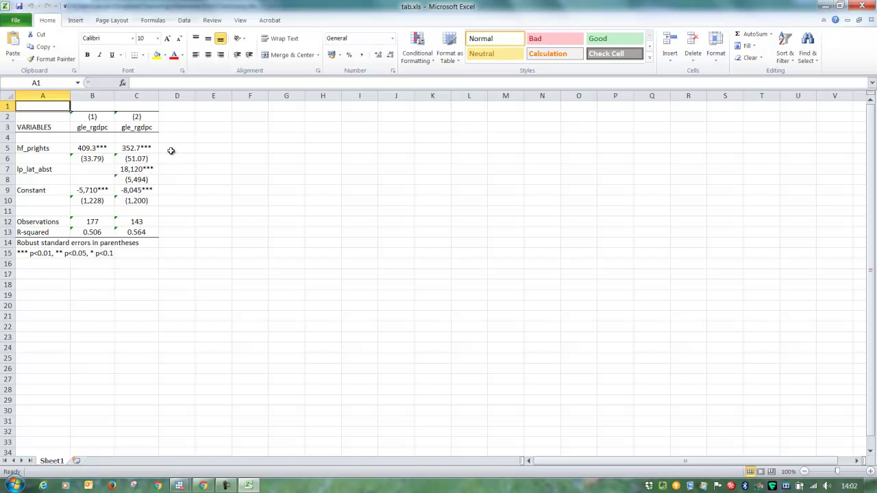
key(alt+Tab)
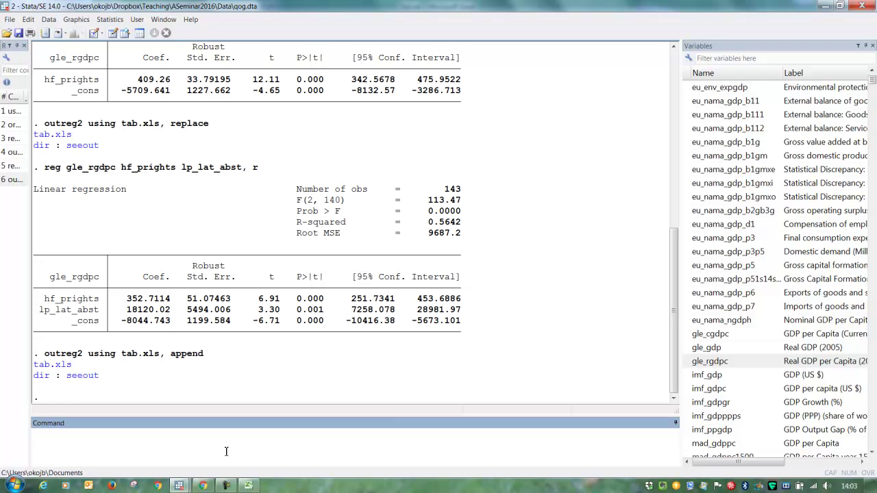
- Run ivreg2 gle_rgdpc (hf_prights=ajr_settmort), r, giving coefficient 499.63 and weak-identification F 26.381
key(Page_Up)
key(Page_Up)
key(Page_Up)
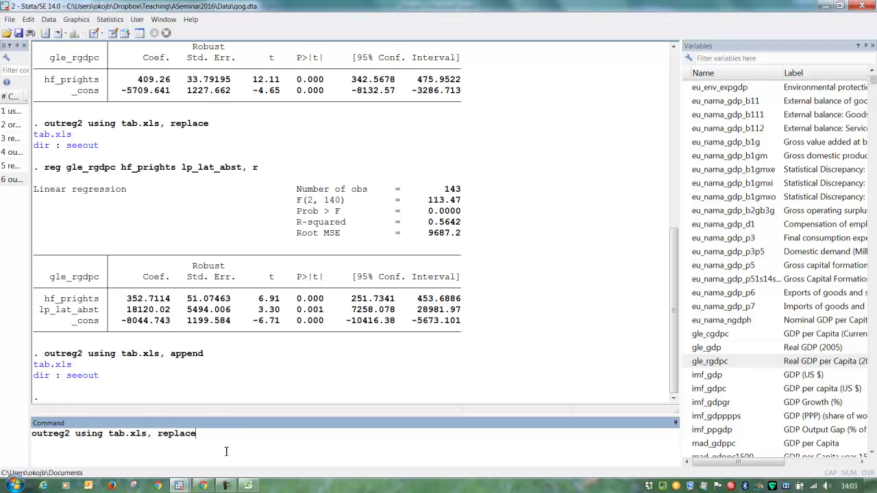
key(Page_Up)
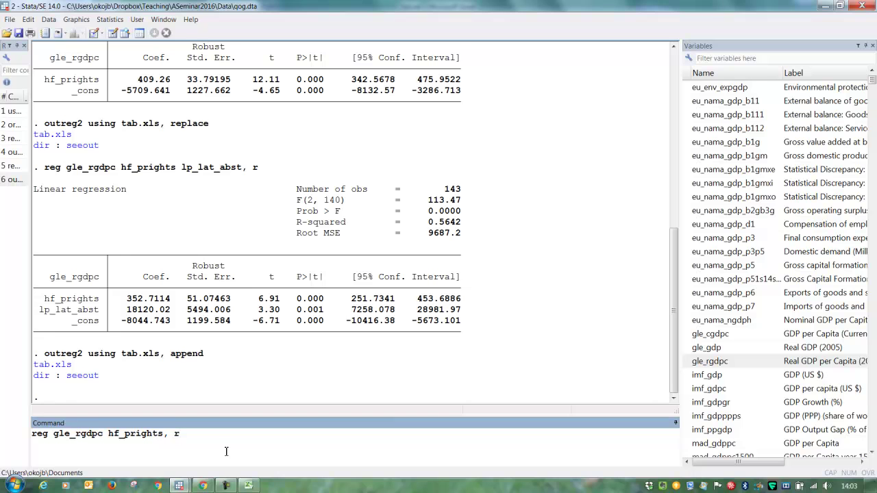
click(33, 433)
text(ivreg)
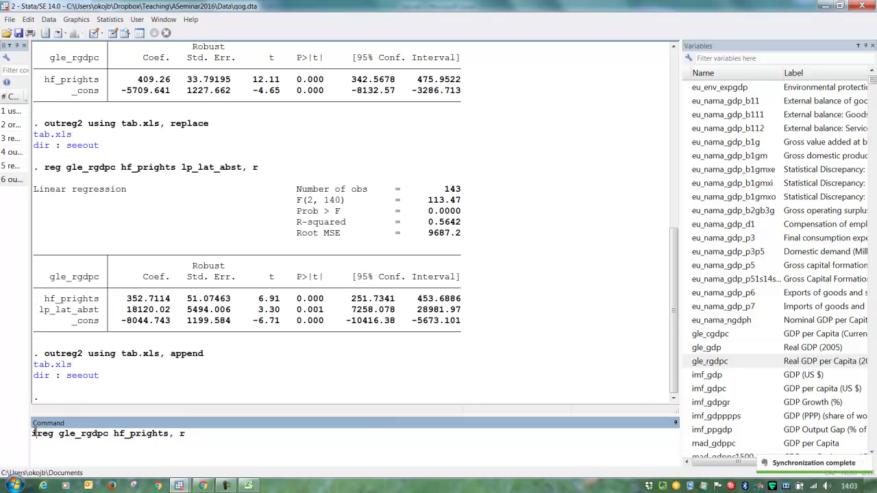
text(2)
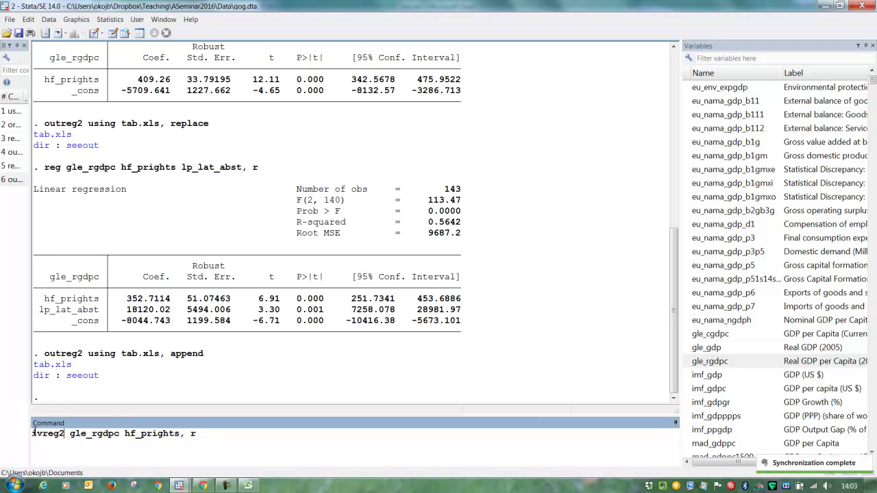
key(ctrl+Right)
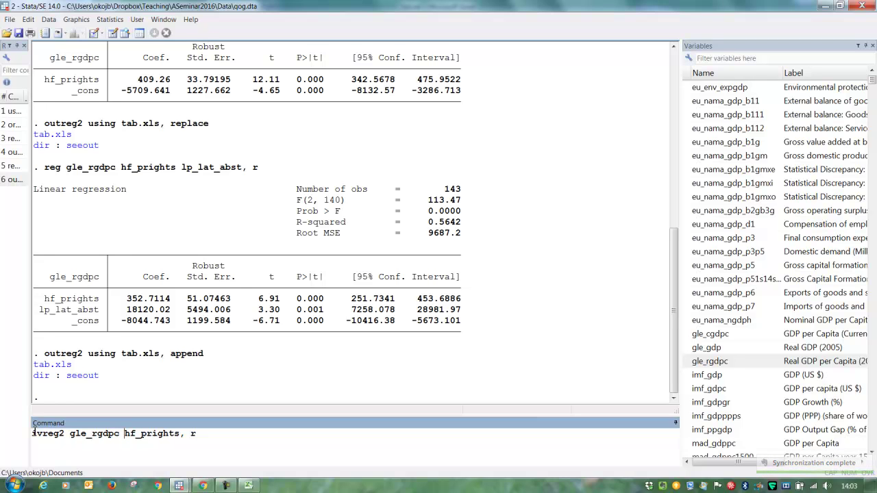
text((hf_prights)
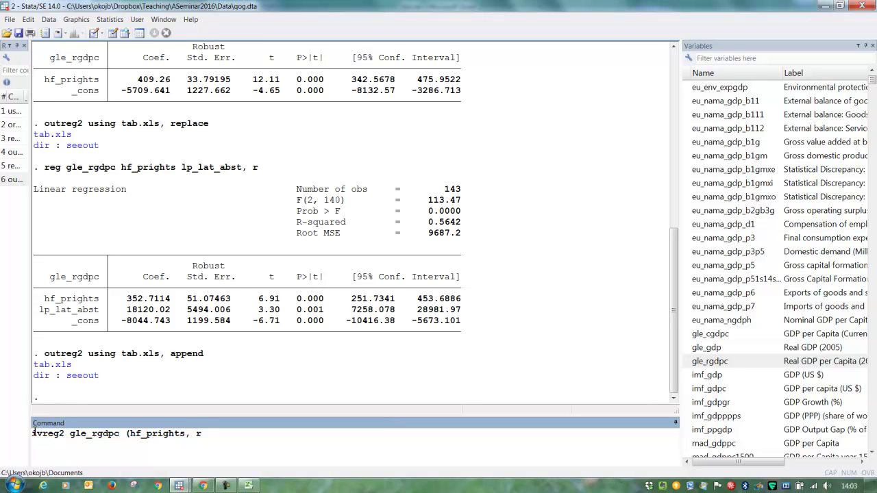
text(=ajr_settmort))
key(Return)
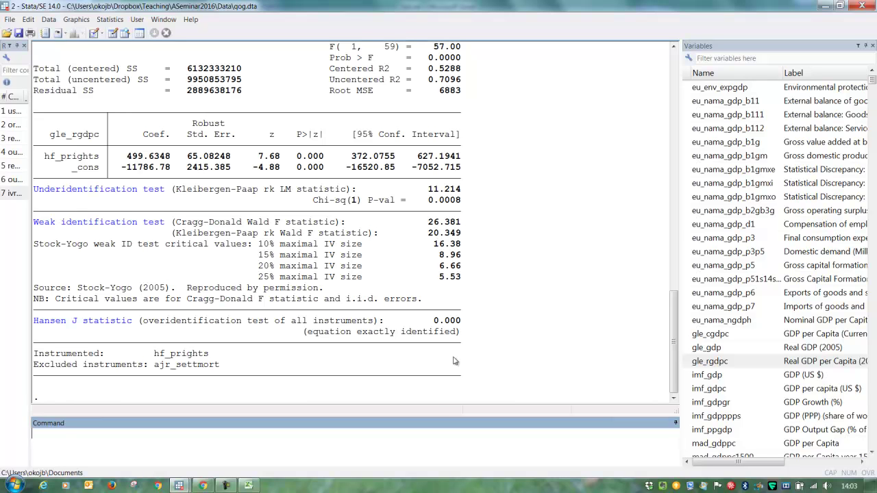
- Add the first option to ivreg2 and check the ajr_settmort first-stage coefficient of -9.77
click(488, 291)
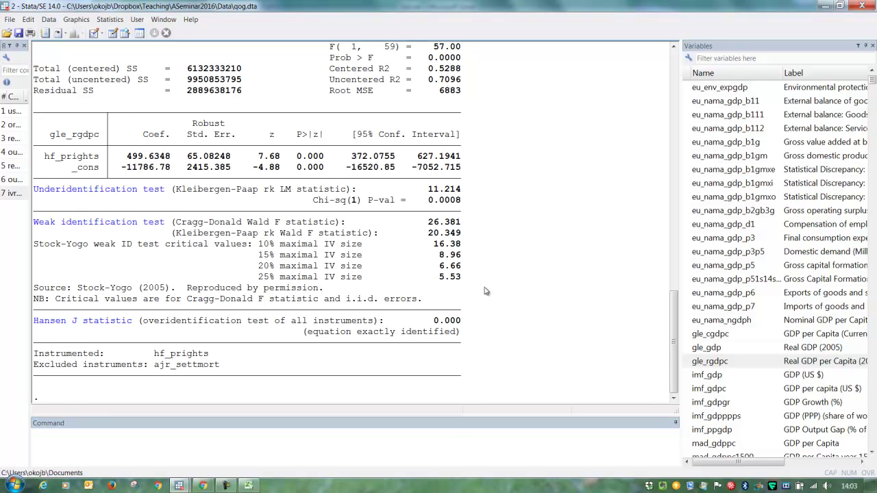
click(453, 438)
key(Page_Up)
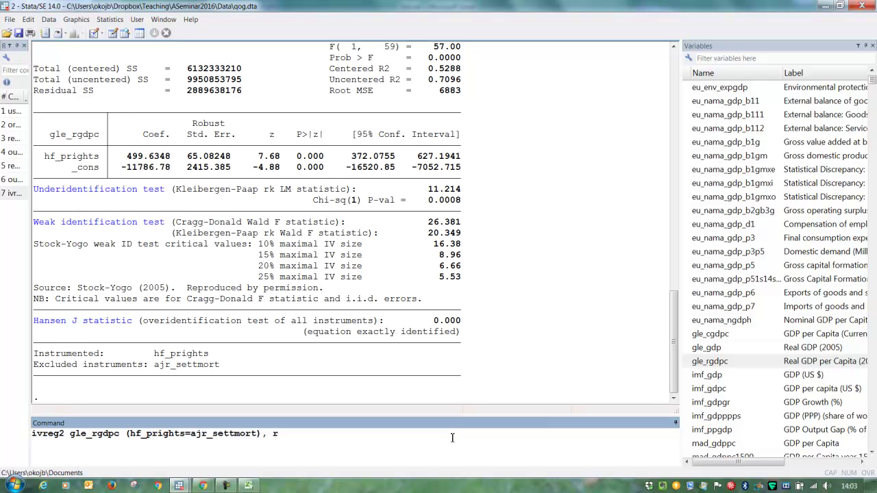
text(first)
key(Return)
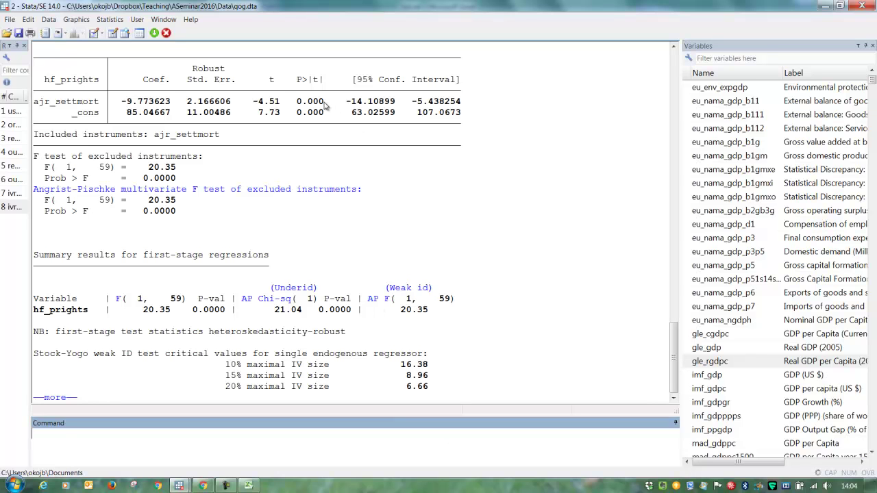
drag(326, 103, 117, 102)
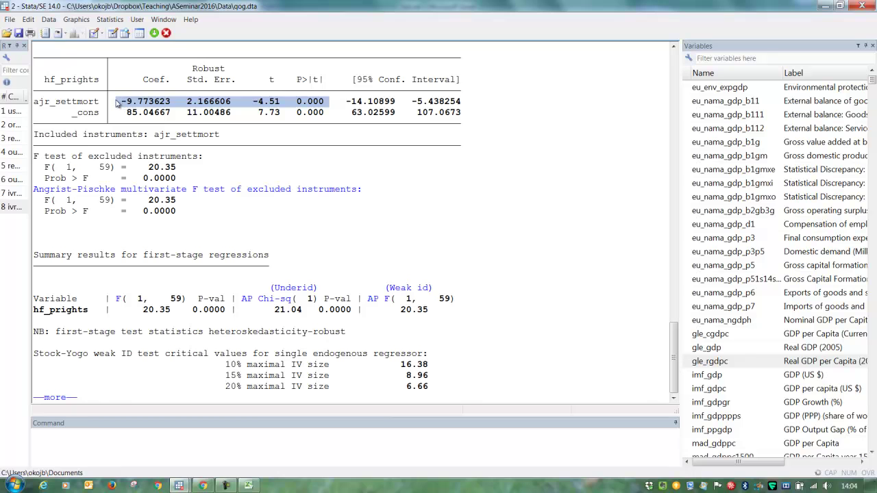
click(118, 103)
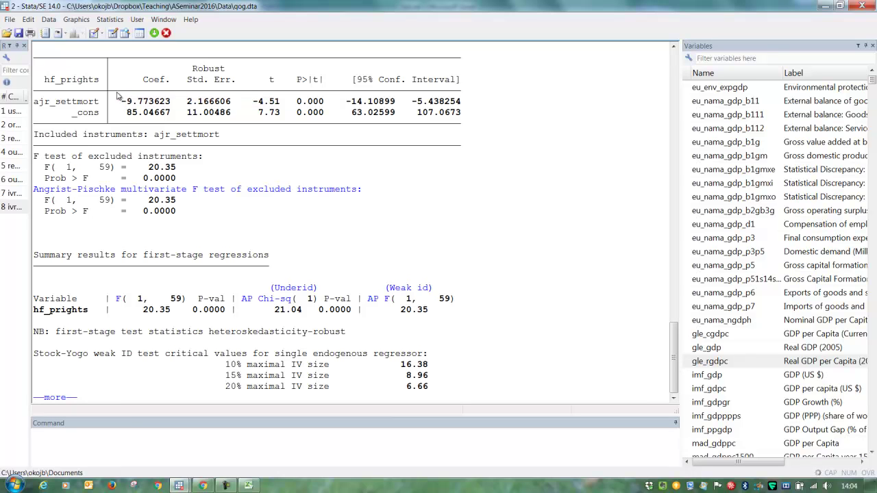